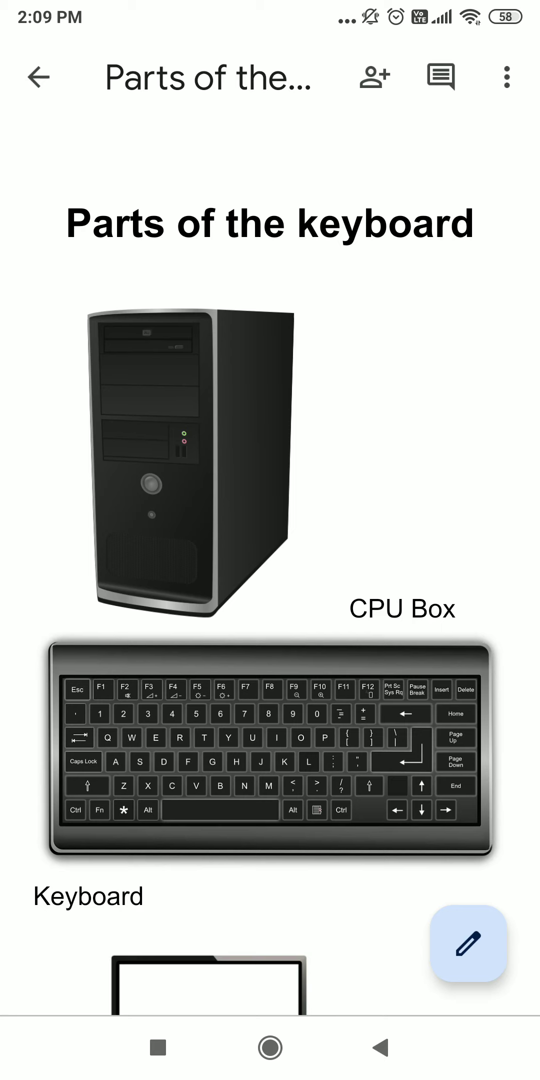
- Switch the document to editing mode with the cursor at the CPU Box line, keyboard hidden
{"action": "left_click", "coordinate": [469, 943]}
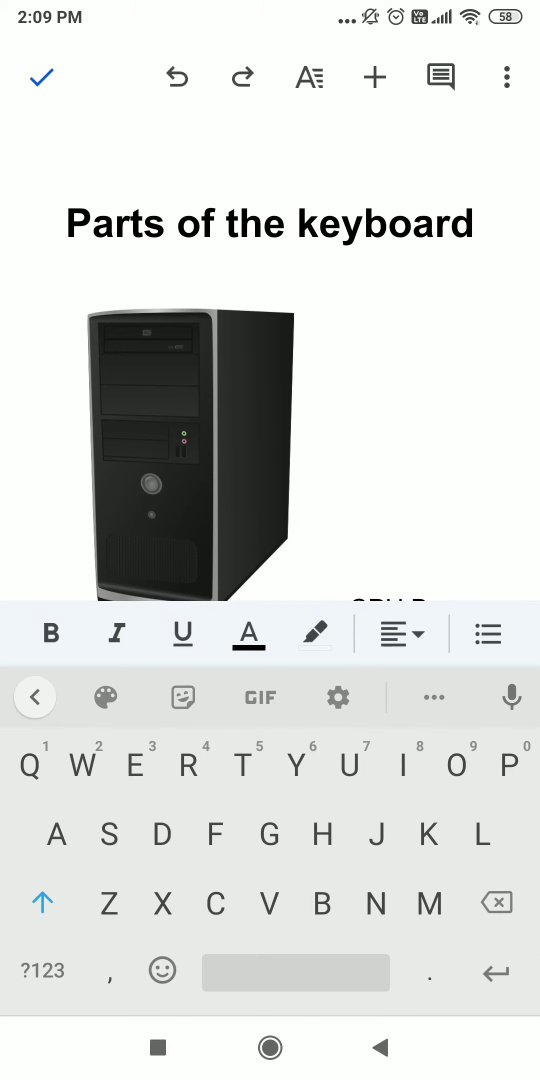
{"action": "left_click", "coordinate": [501, 362]}
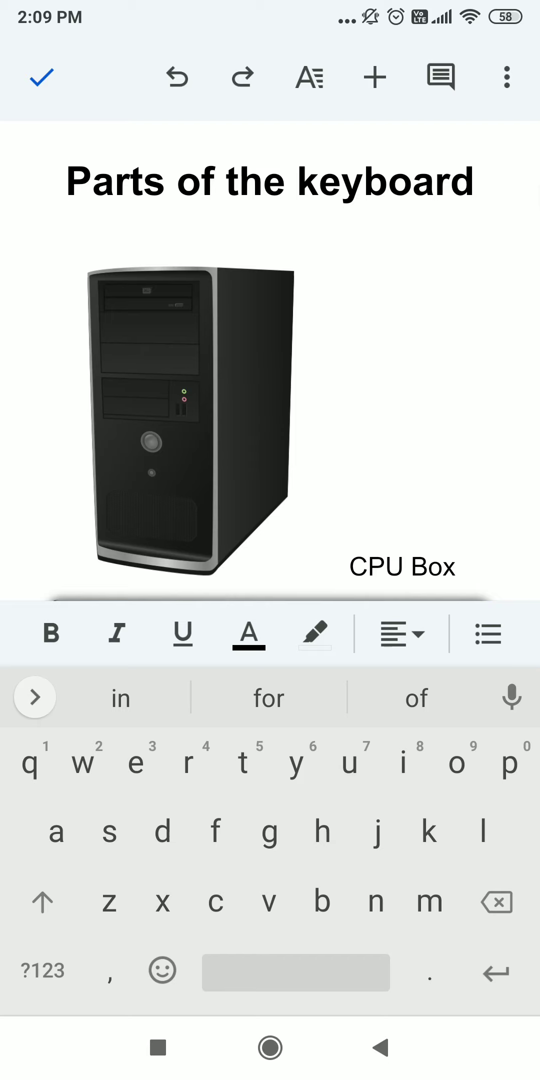
{"action": "left_click", "coordinate": [380, 1047]}
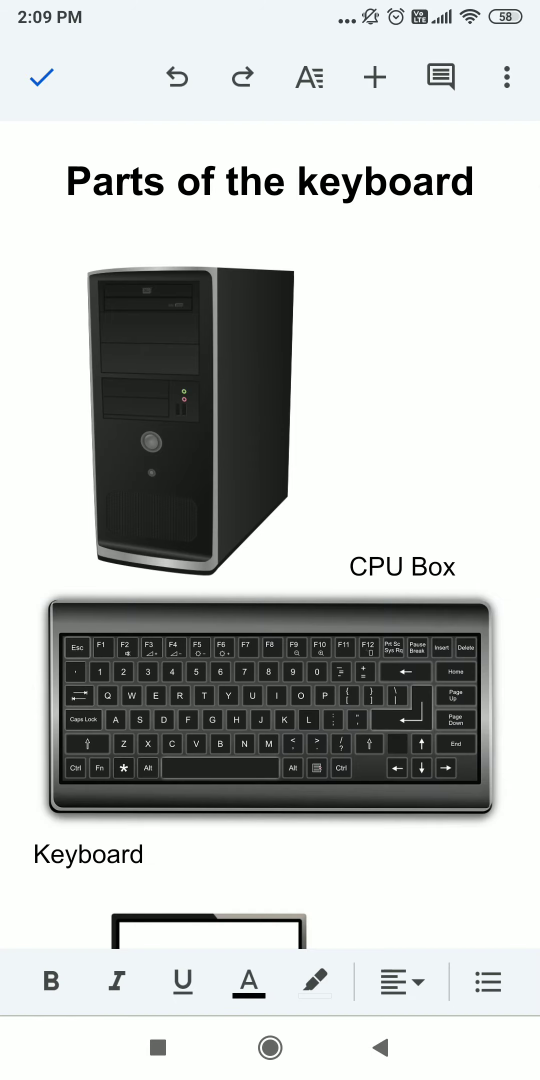
- Open Share from the Share and export menu and view the Who has access list
{"action": "left_click", "coordinate": [507, 77]}
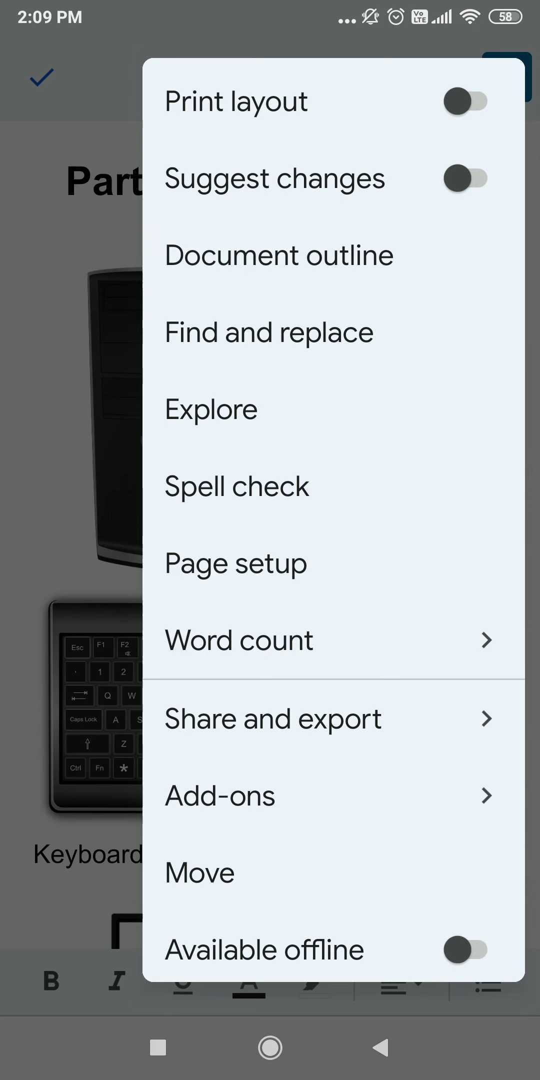
{"action": "left_click", "coordinate": [333, 719]}
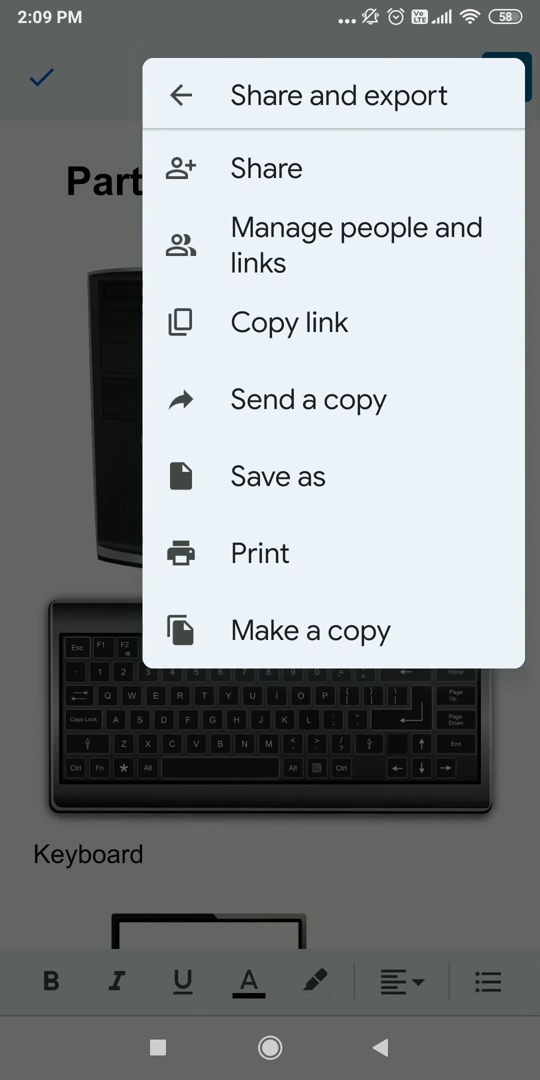
{"action": "left_click", "coordinate": [267, 169]}
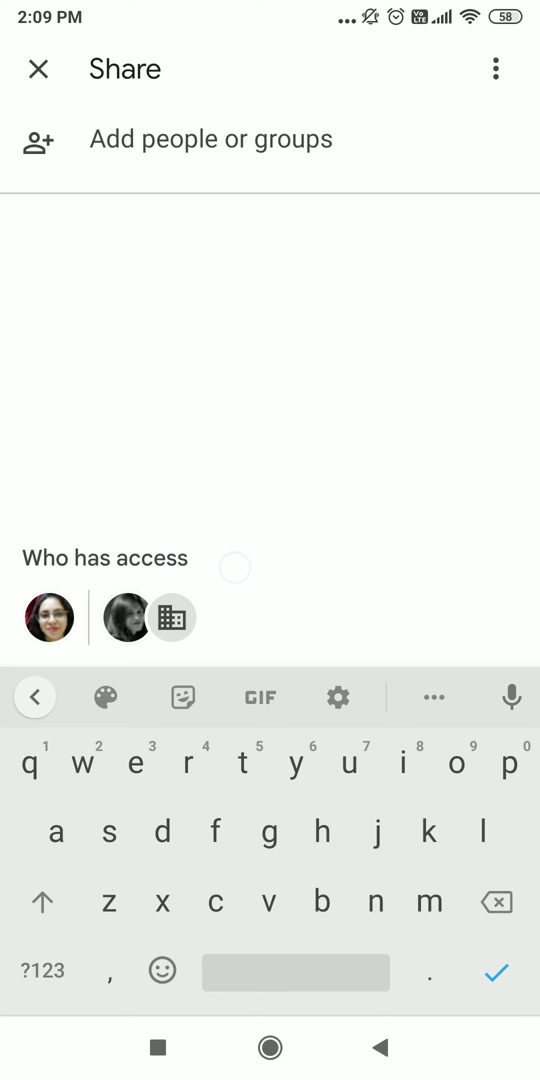
{"action": "left_click", "coordinate": [171, 618]}
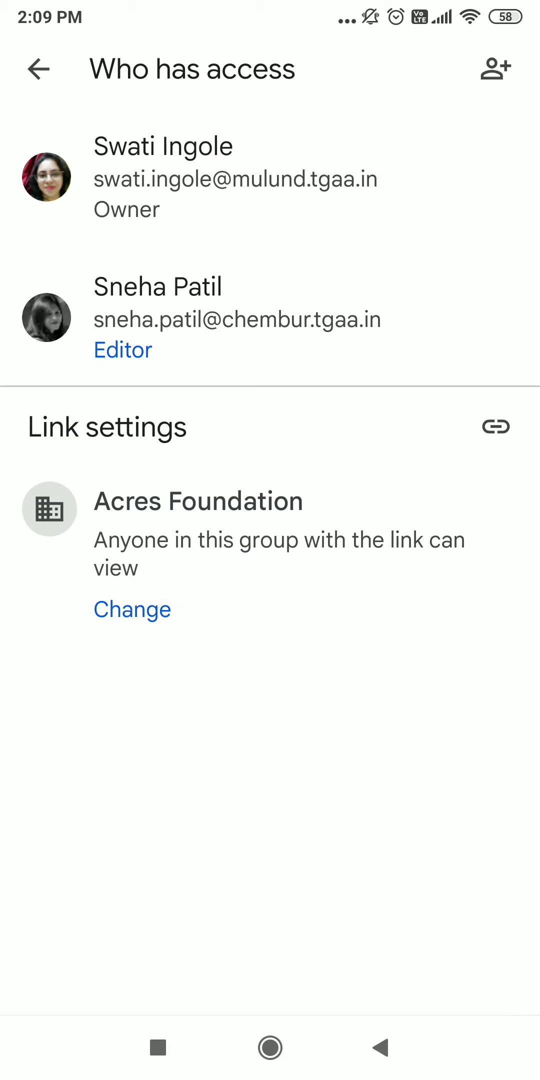
- Open link settings and keep the audience as Acres Foundation with Viewer access
{"action": "left_click", "coordinate": [279, 540]}
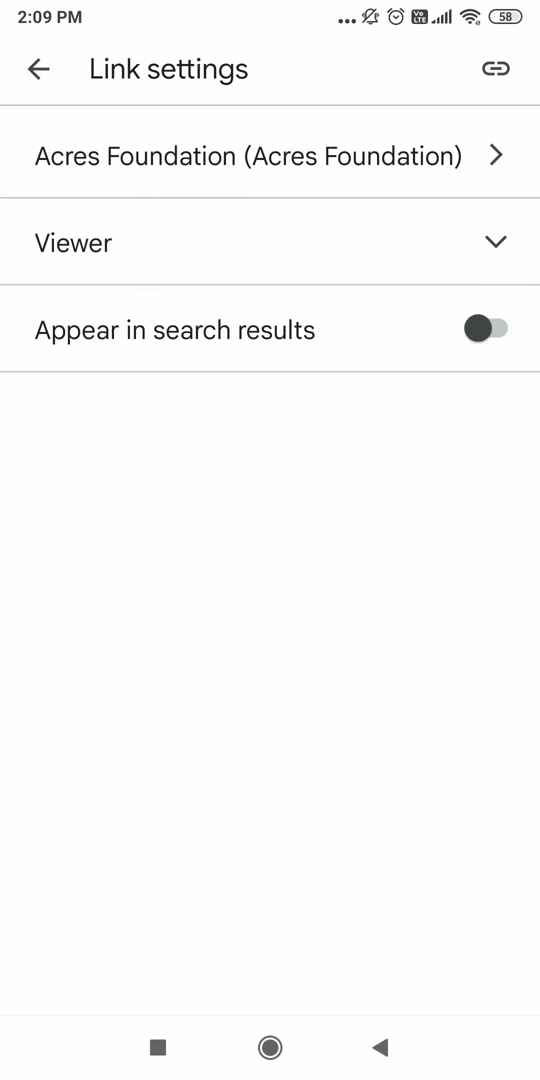
{"action": "left_click", "coordinate": [165, 157]}
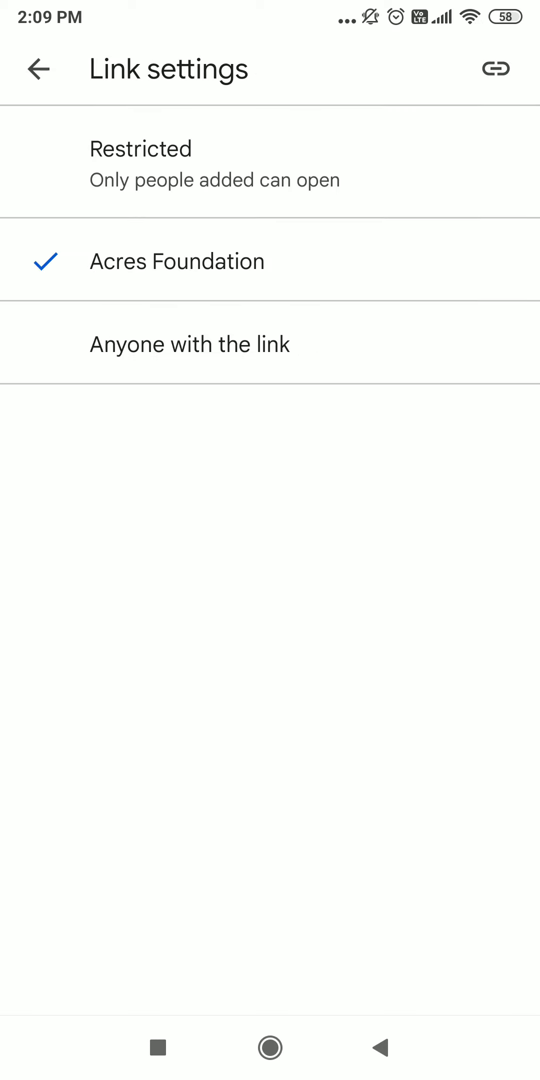
{"action": "left_click", "coordinate": [102, 258]}
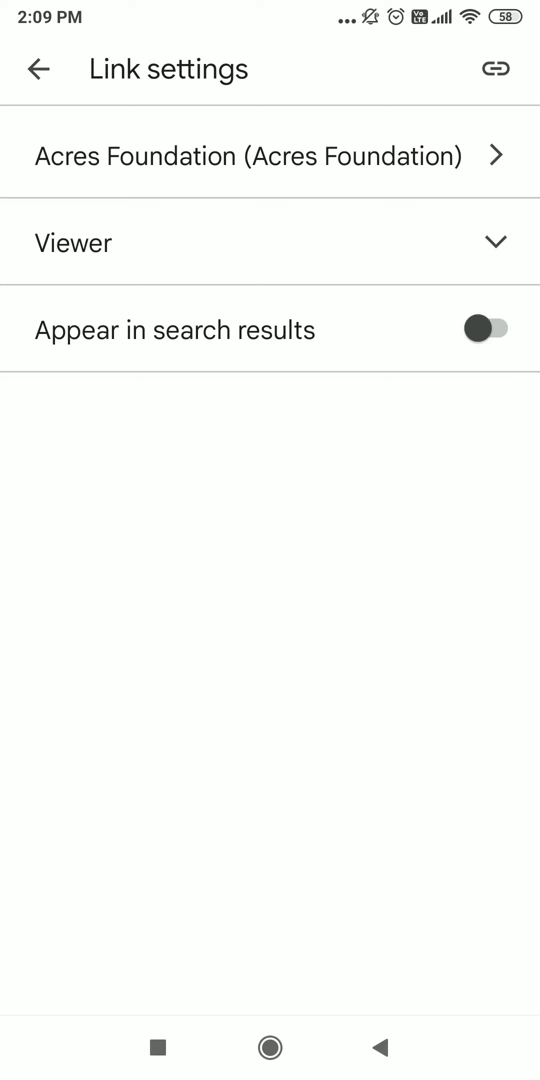
{"action": "left_click", "coordinate": [271, 244]}
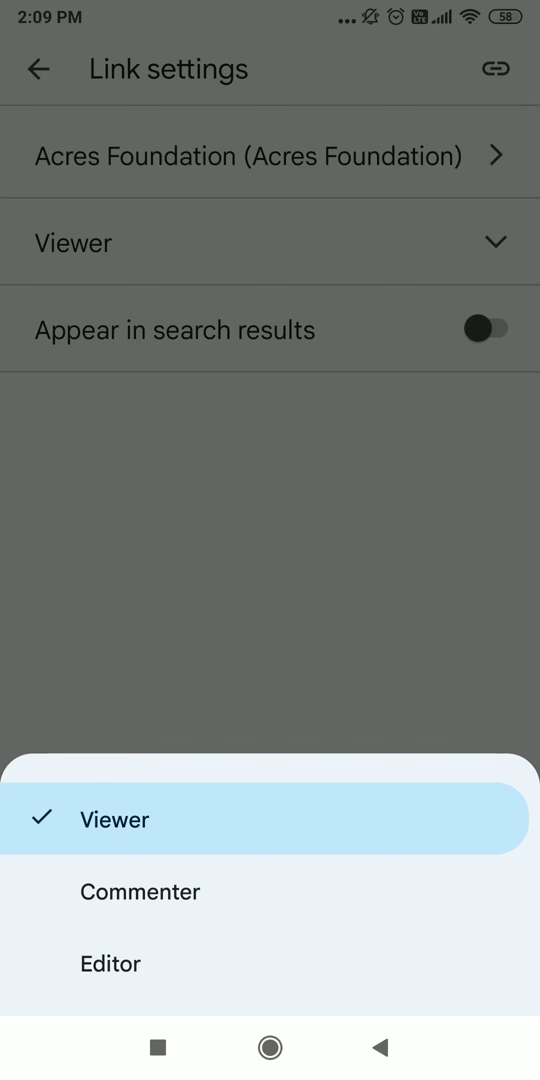
{"action": "left_click", "coordinate": [225, 827]}
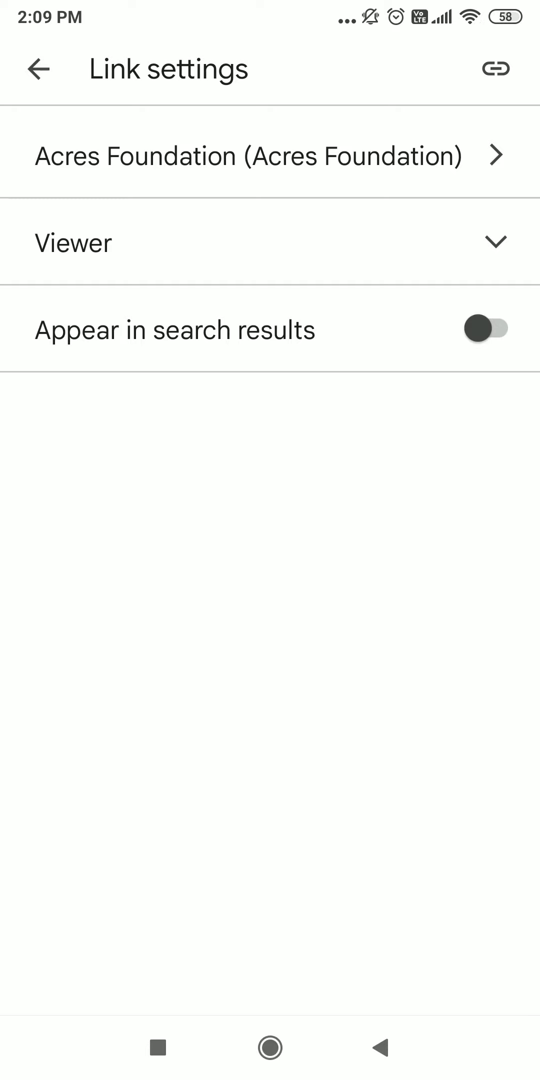
- Try Commenter and Editor link roles, then set link access back to Viewer and return to the overview
{"action": "left_click", "coordinate": [270, 244]}
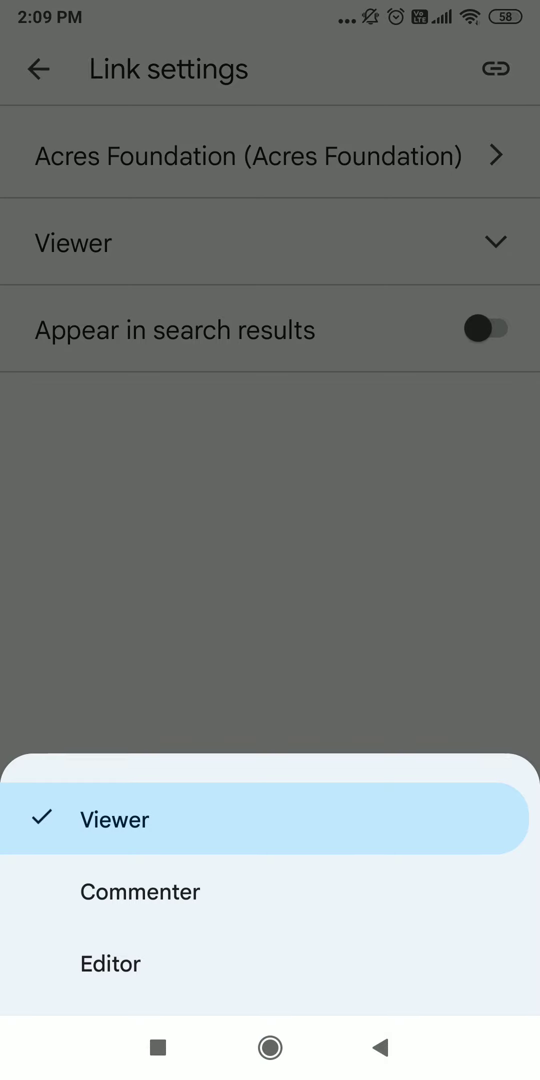
{"action": "left_click", "coordinate": [185, 905]}
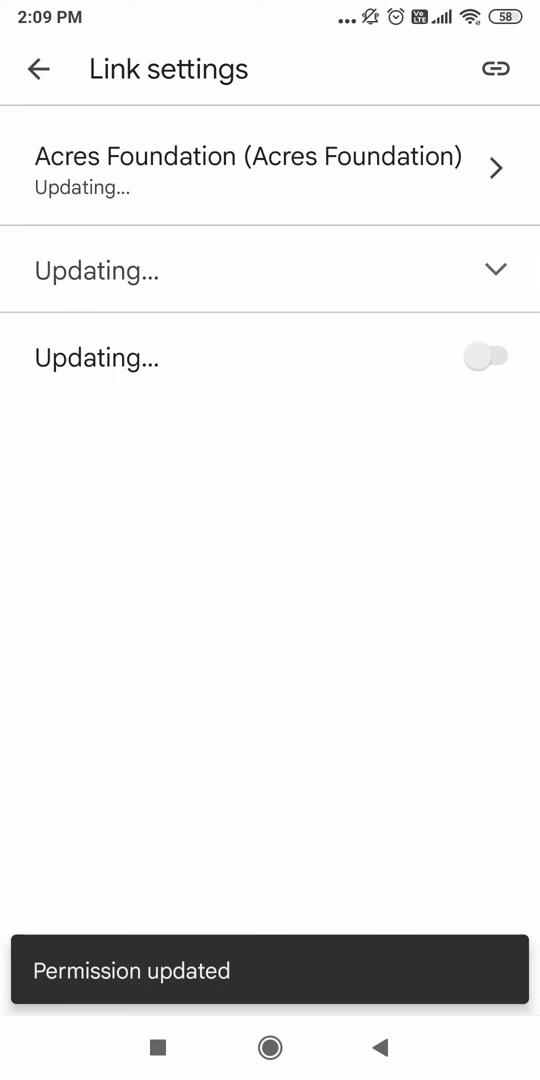
{"action": "left_click", "coordinate": [270, 244]}
{"action": "left_click", "coordinate": [144, 980]}
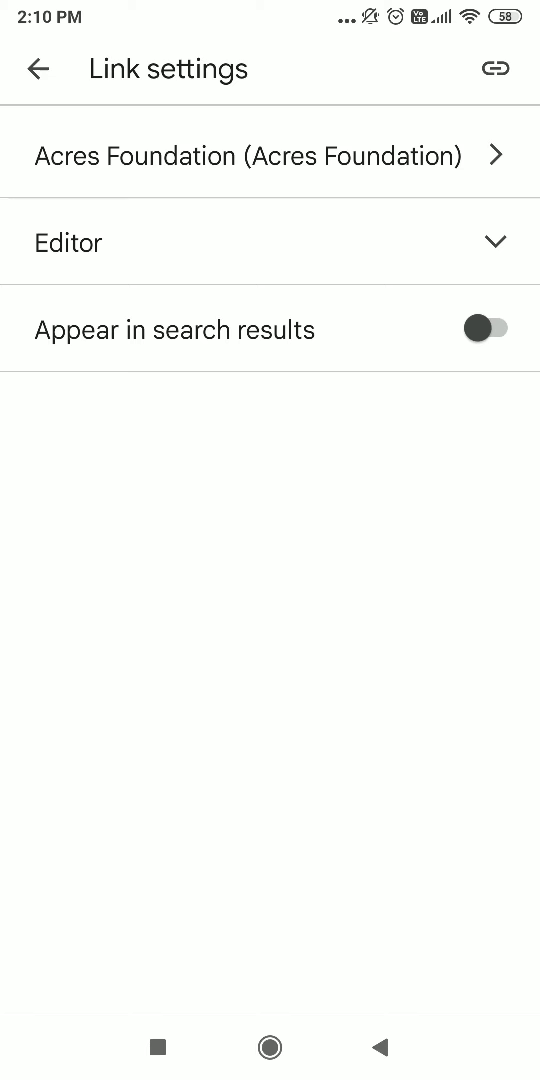
{"action": "left_click", "coordinate": [357, 554]}
{"action": "left_click", "coordinate": [495, 243]}
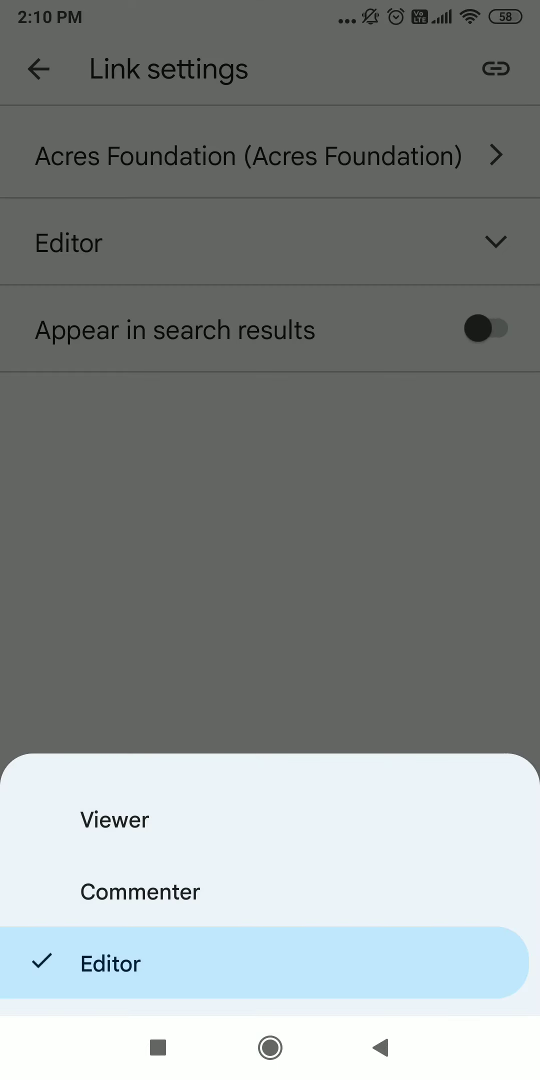
{"action": "left_click", "coordinate": [145, 821]}
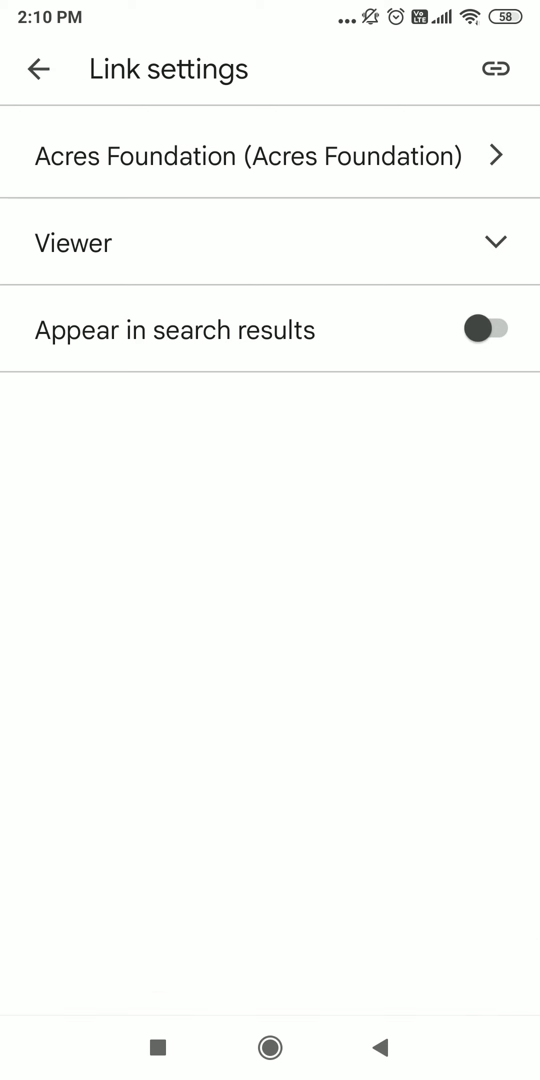
{"action": "left_click", "coordinate": [38, 69]}
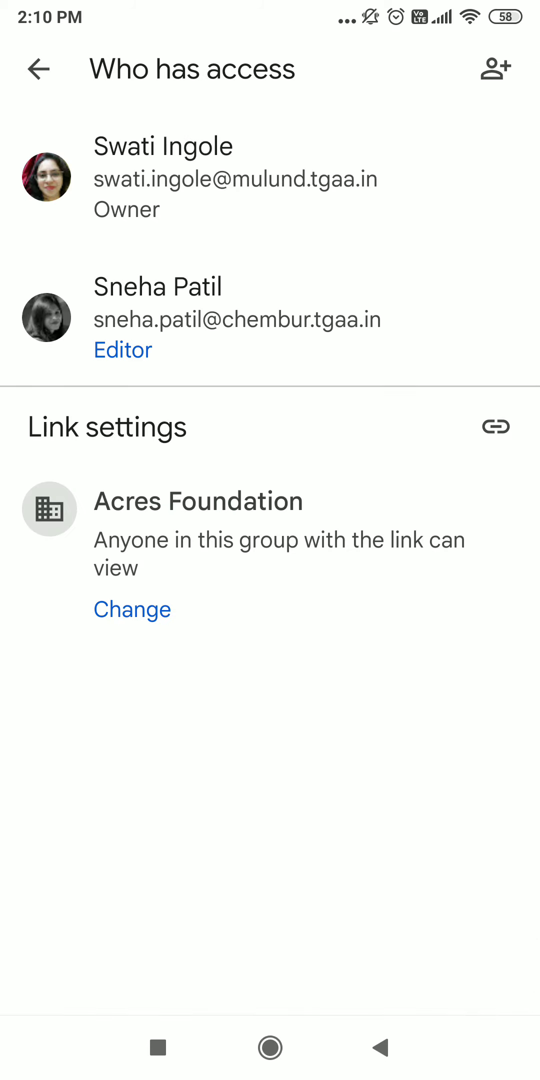
- Open the Add people or groups screen with the recipient field focused
{"action": "left_click", "coordinate": [515, 110]}
{"action": "left_click", "coordinate": [497, 69]}
{"action": "left_click", "coordinate": [218, 130]}
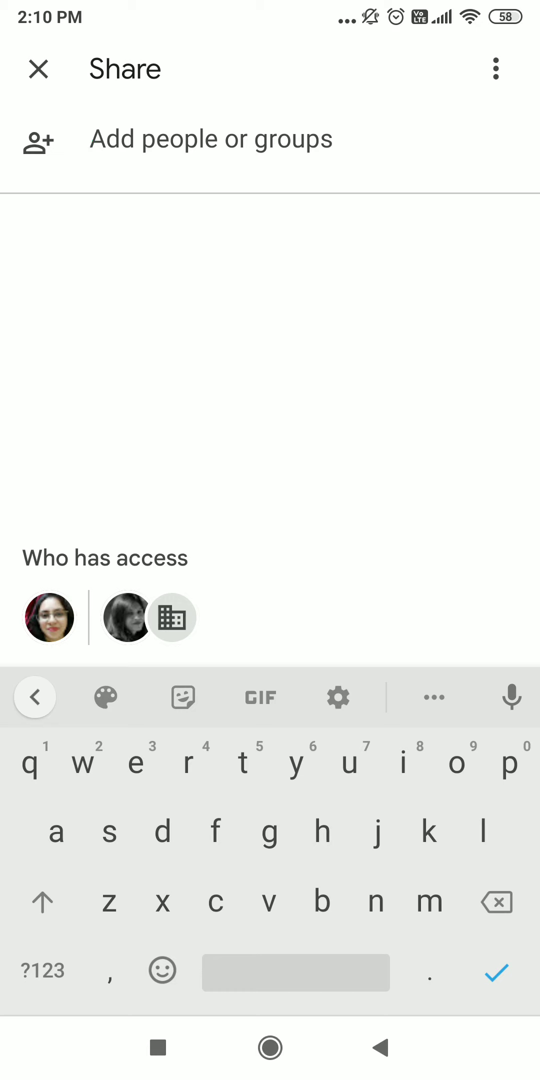
{"action": "type", "text": "a"}
- Add the first matching classmate as a recipient with Viewer access
{"action": "key", "text": "BackSpace"}
{"action": "type", "text": "a"}
{"action": "key", "text": "BackSpace"}
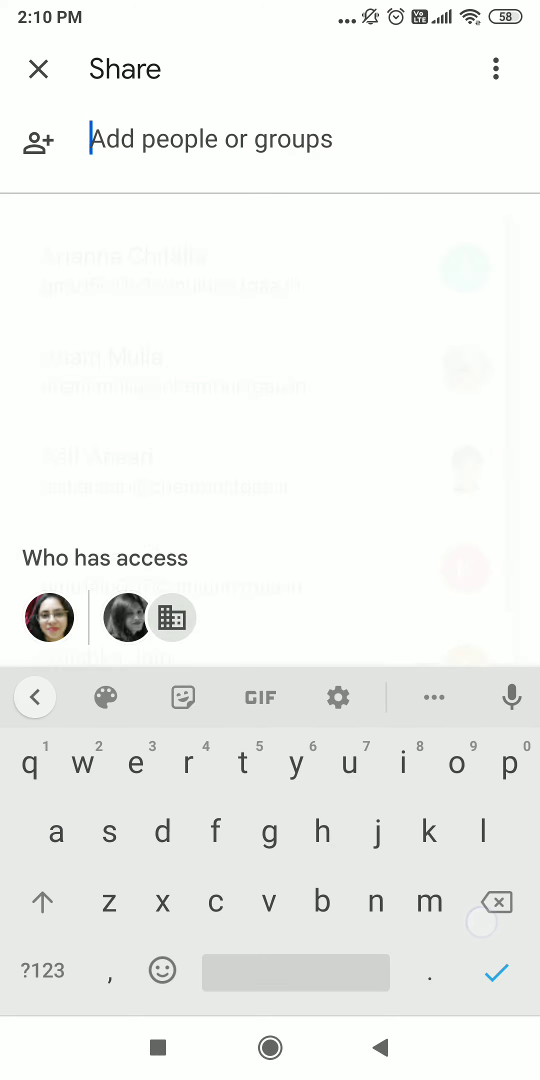
{"action": "type", "text": "ni"}
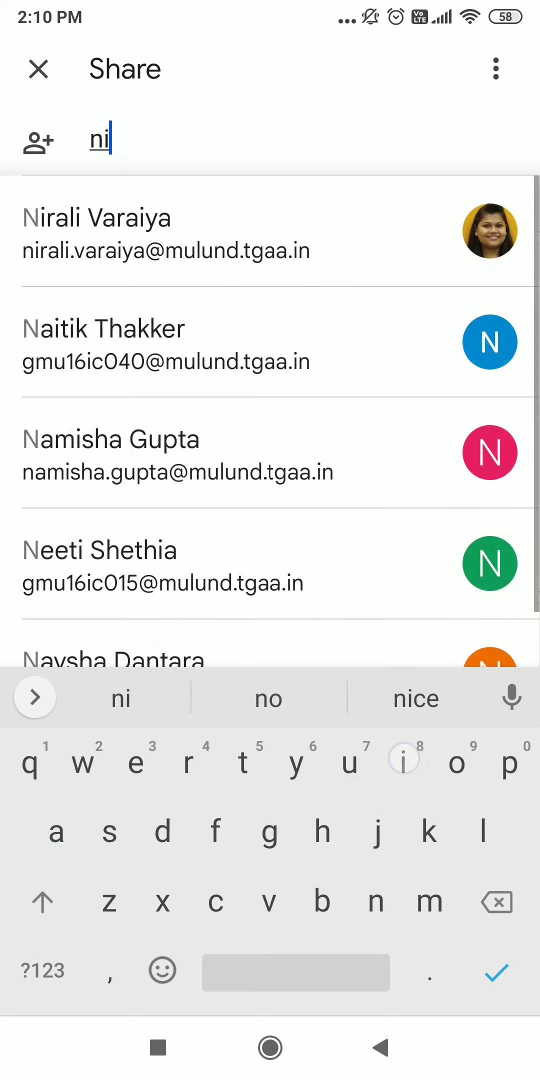
{"action": "type", "text": "rv"}
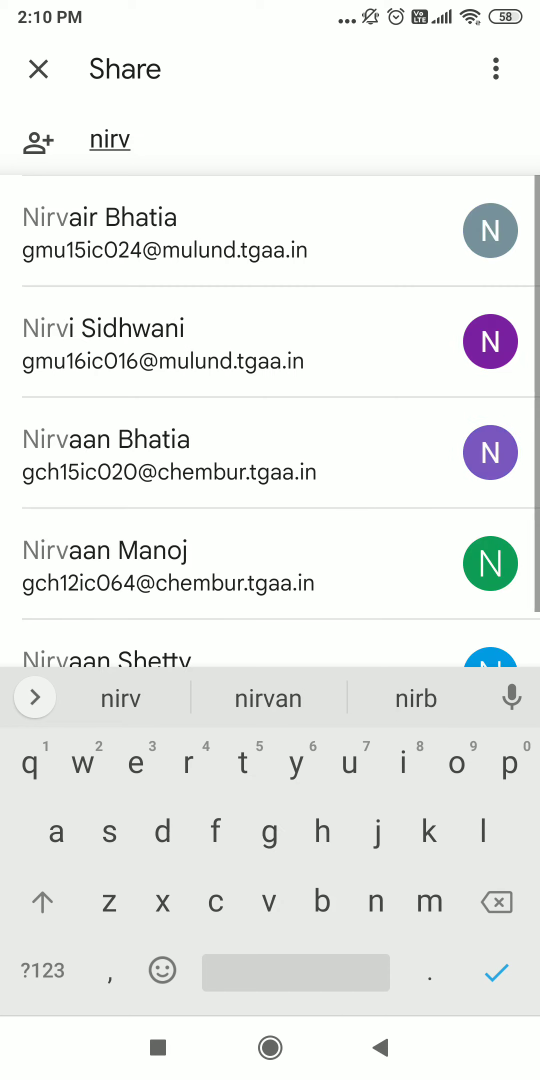
{"action": "left_click", "coordinate": [165, 232]}
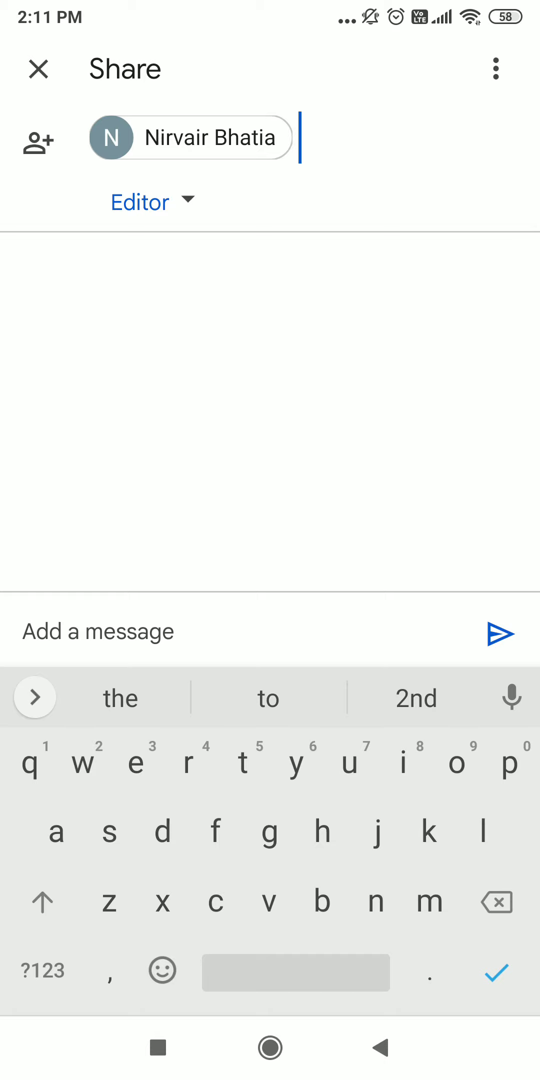
{"action": "left_click", "coordinate": [152, 202]}
{"action": "left_click", "coordinate": [119, 817]}
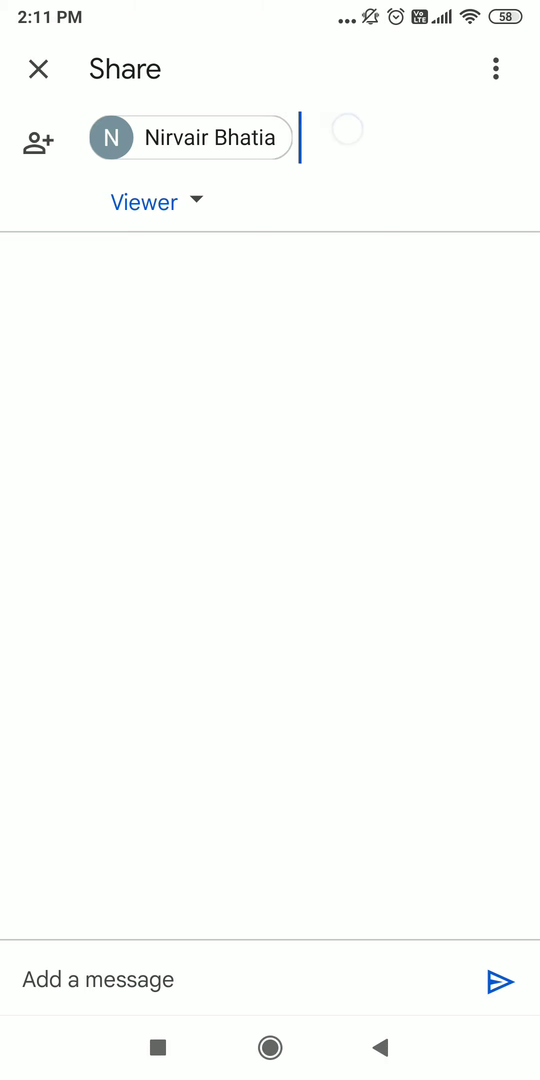
- Add a second and third classmate, try Editor access, then leave all recipients at Viewer
{"action": "left_click", "coordinate": [347, 130]}
{"action": "type", "text": "bh"}
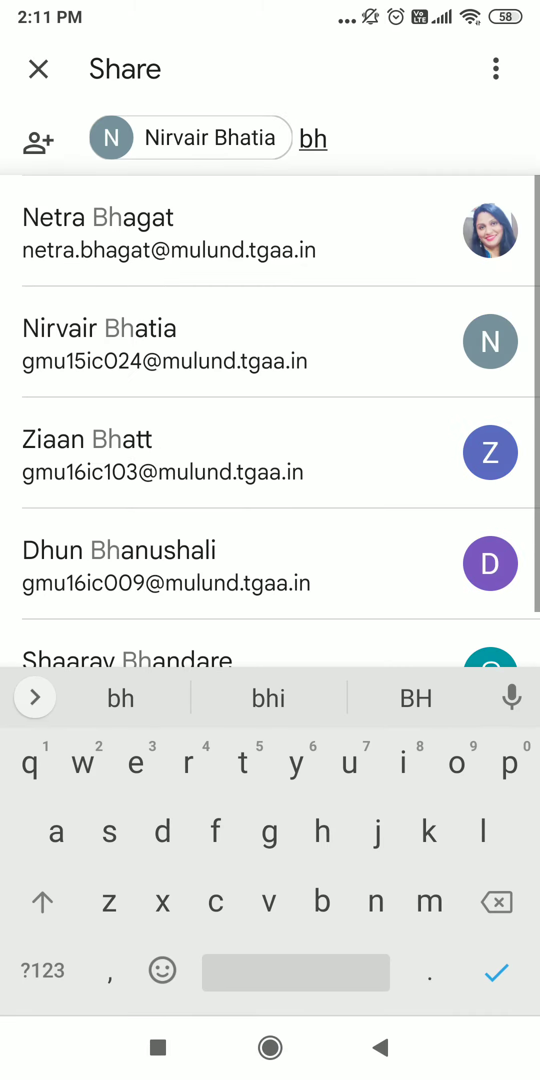
{"action": "type", "text": "agy"}
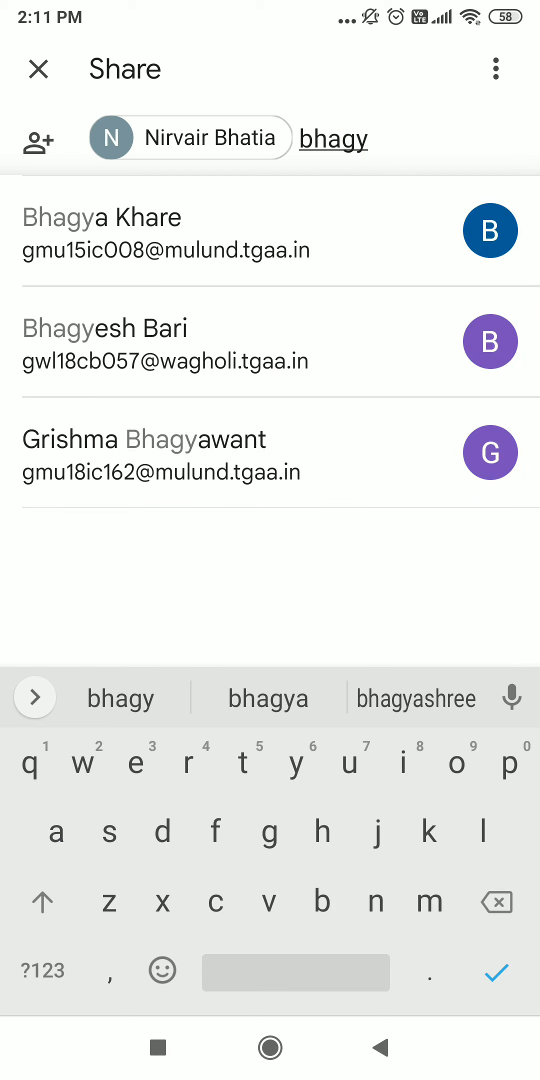
{"action": "left_click", "coordinate": [38, 235]}
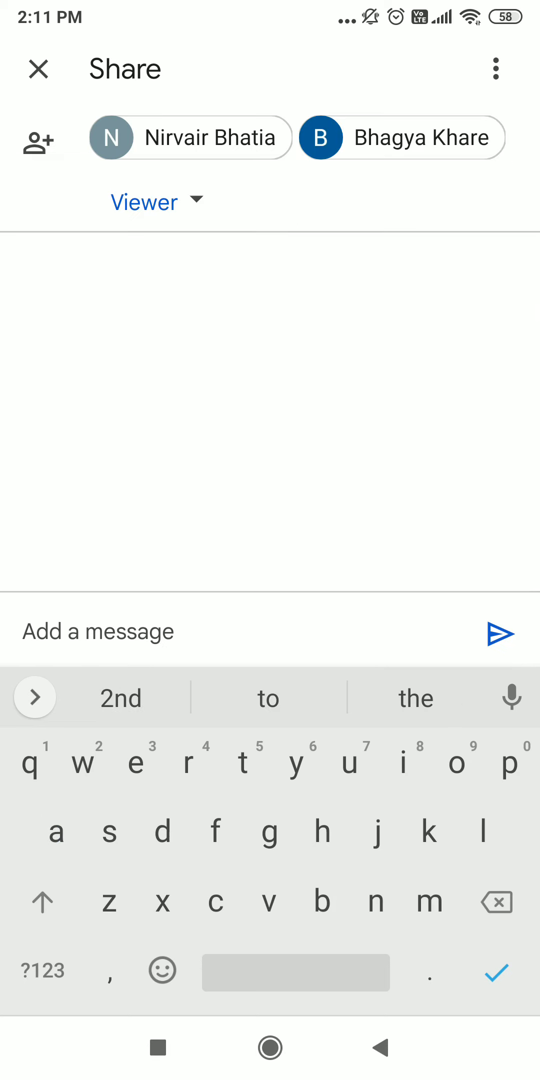
{"action": "type", "text": "vi"}
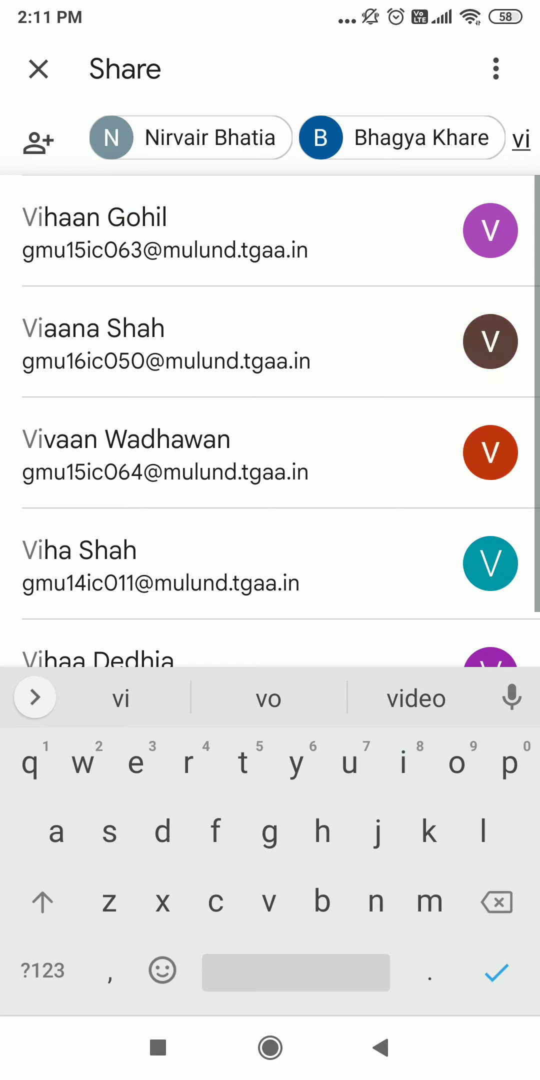
{"action": "key", "text": "BackSpace"}
{"action": "key", "text": "BackSpace"}
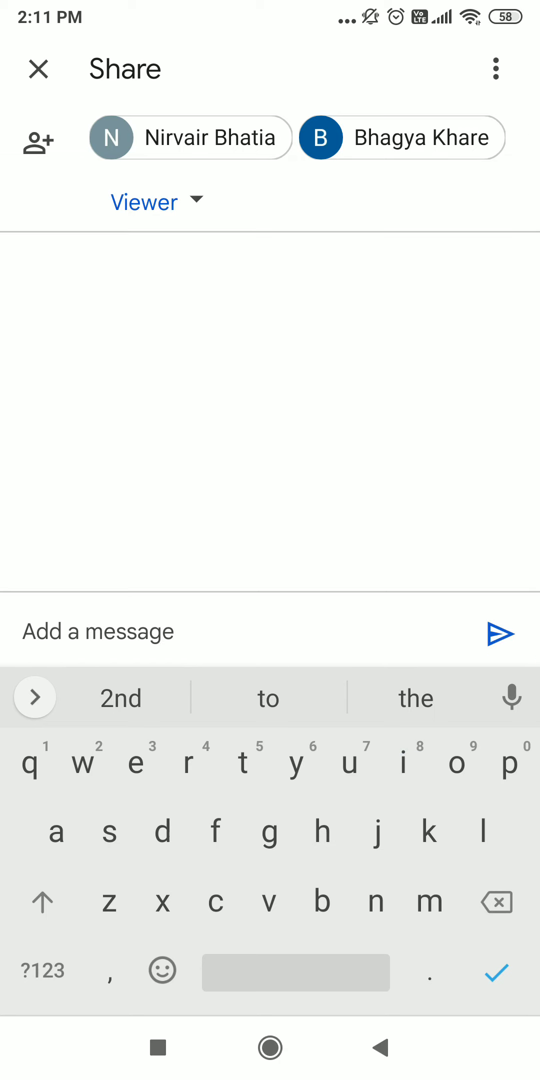
{"action": "type", "text": "shubh"}
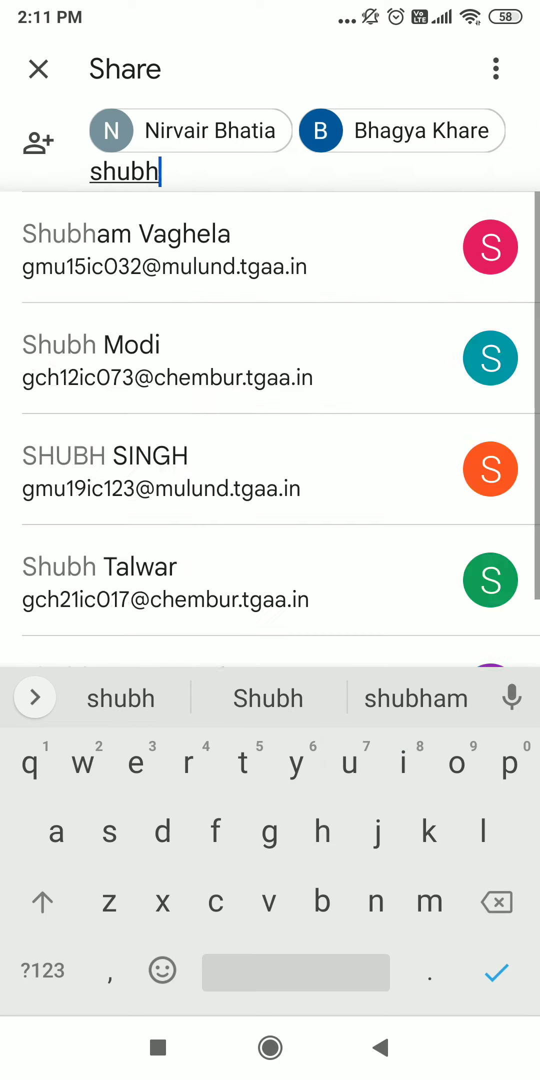
{"action": "type", "text": "a"}
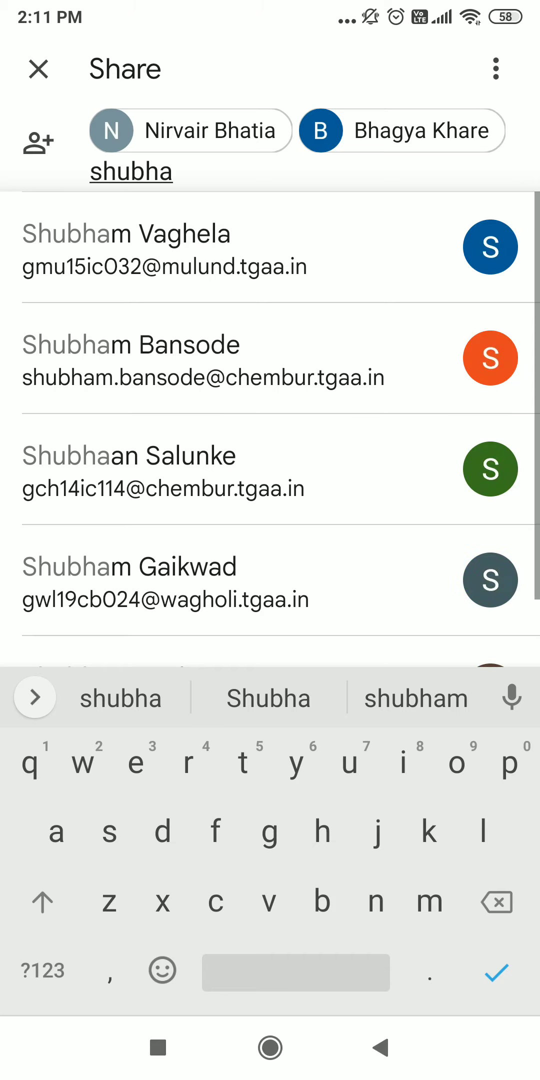
{"action": "left_click", "coordinate": [127, 248]}
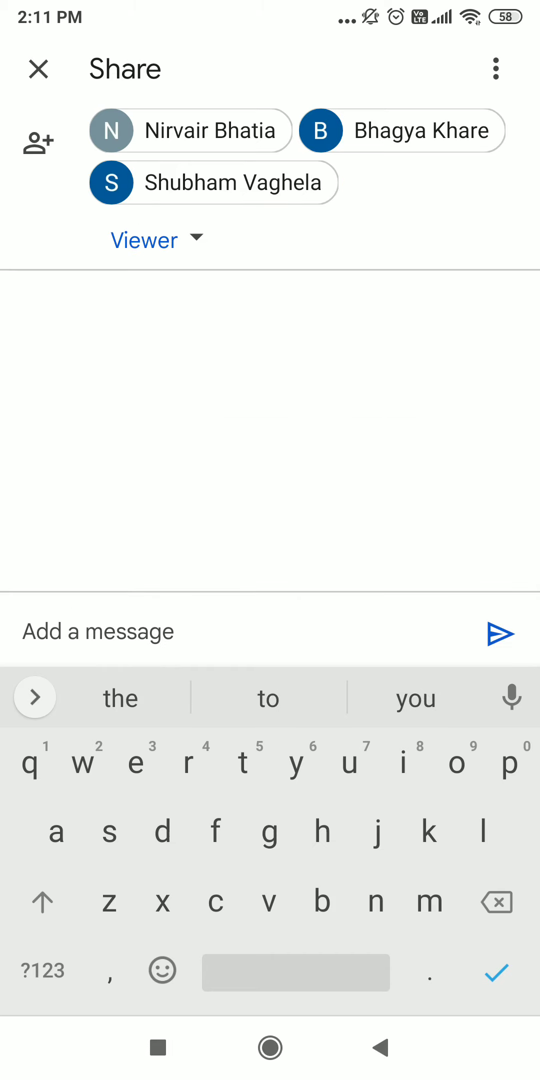
{"action": "left_click", "coordinate": [196, 237]}
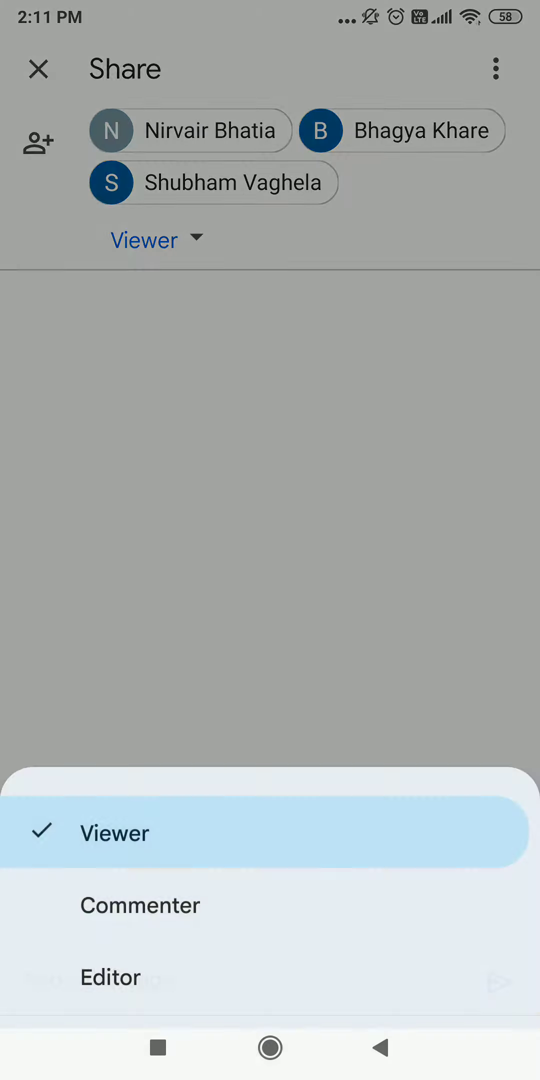
{"action": "left_click", "coordinate": [148, 952]}
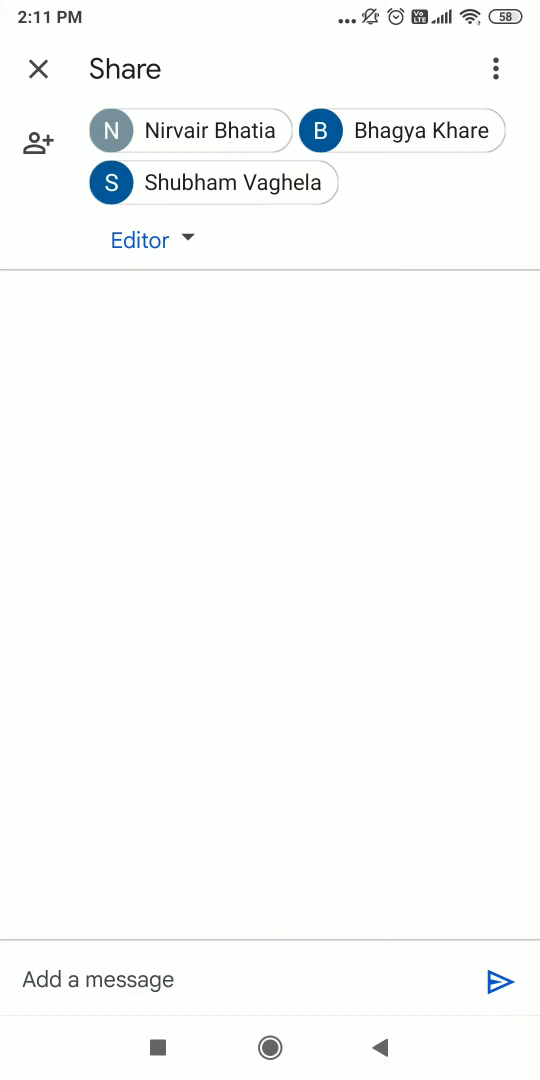
{"action": "left_click", "coordinate": [188, 236]}
{"action": "left_click", "coordinate": [139, 807]}
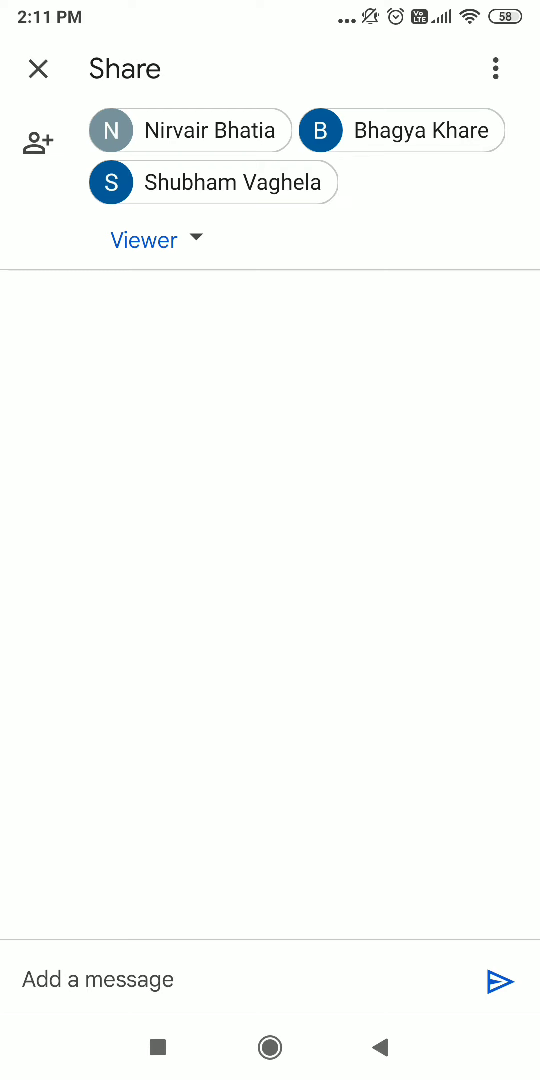
{"action": "left_click", "coordinate": [375, 193]}
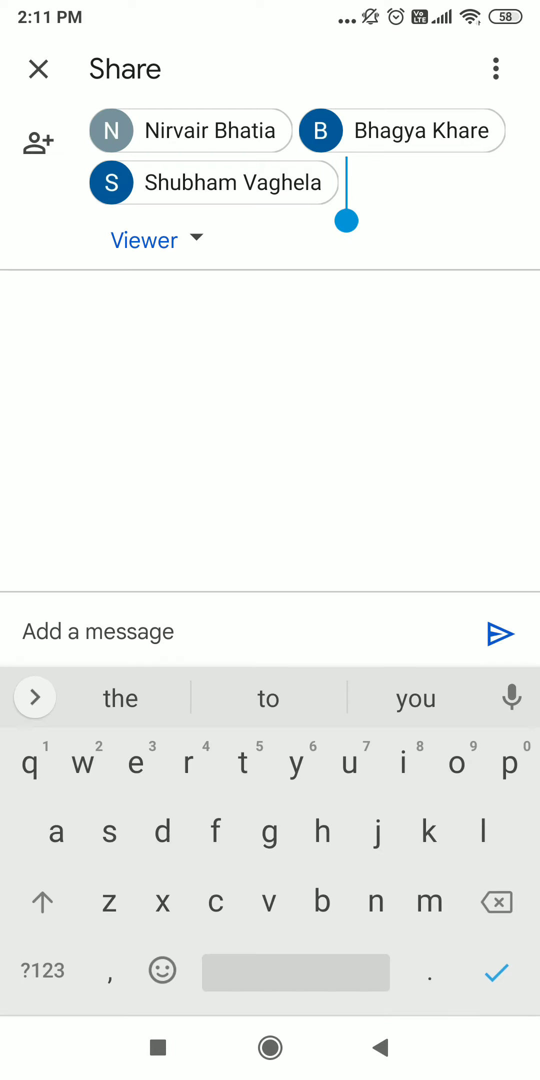
{"action": "key", "text": "BackSpace"}
{"action": "key", "text": "BackSpace"}
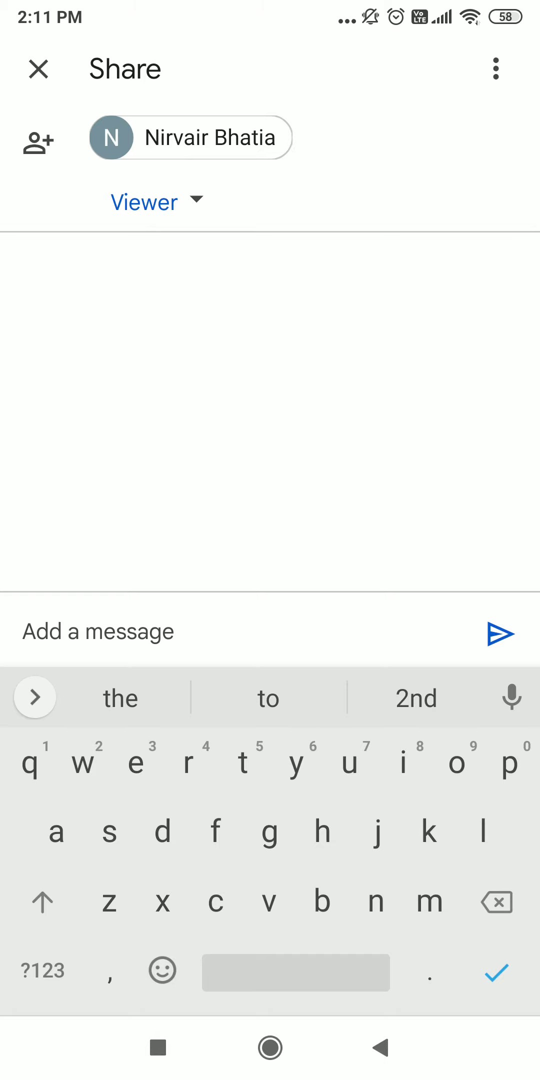
{"action": "key", "text": "BackSpace"}
{"action": "type", "text": "a"}
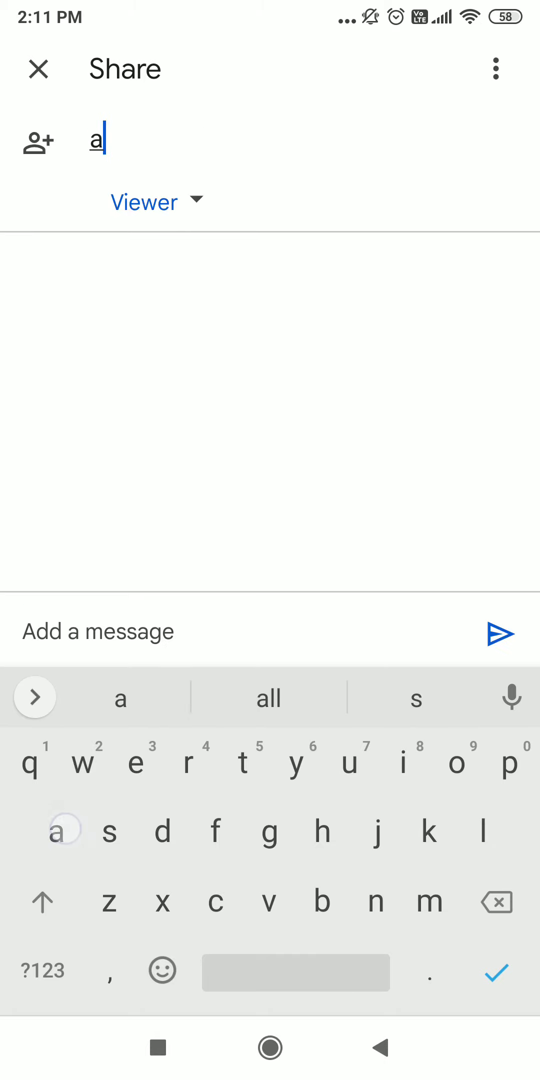
{"action": "type", "text": "s"}
{"action": "left_click", "coordinate": [161, 233]}
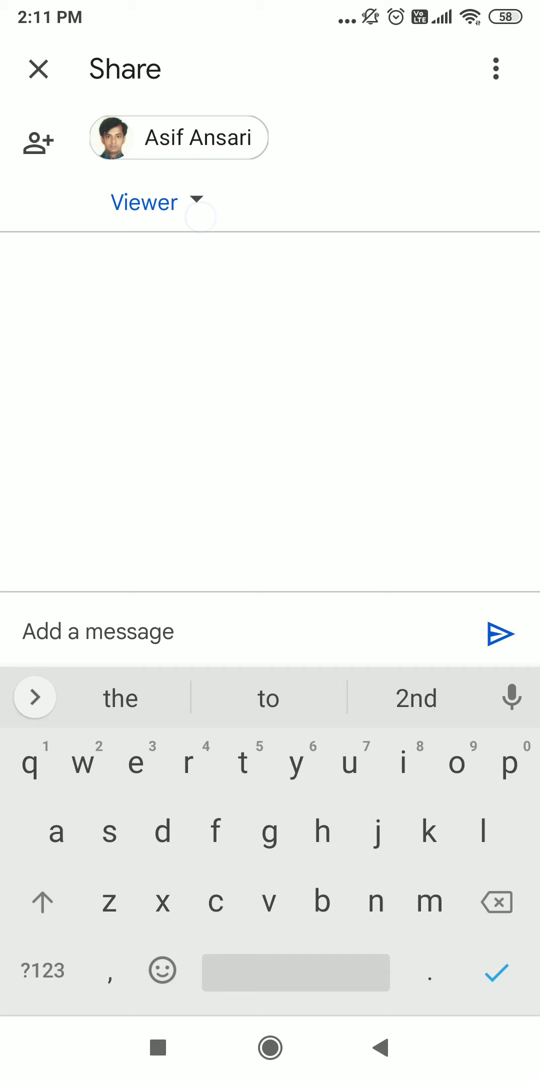
{"action": "left_click", "coordinate": [193, 202]}
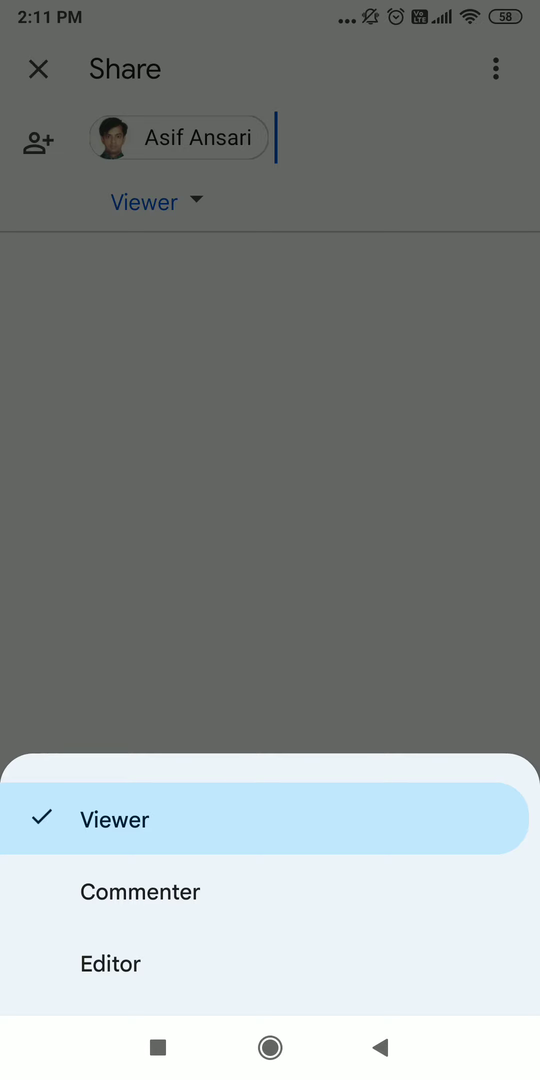
{"action": "left_click", "coordinate": [111, 964]}
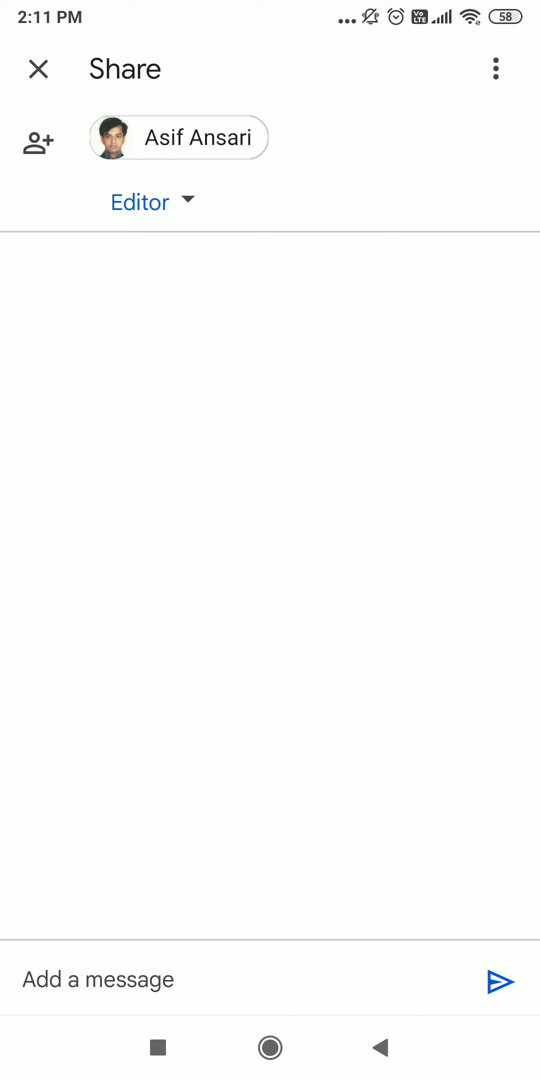
{"action": "left_click", "coordinate": [500, 981]}
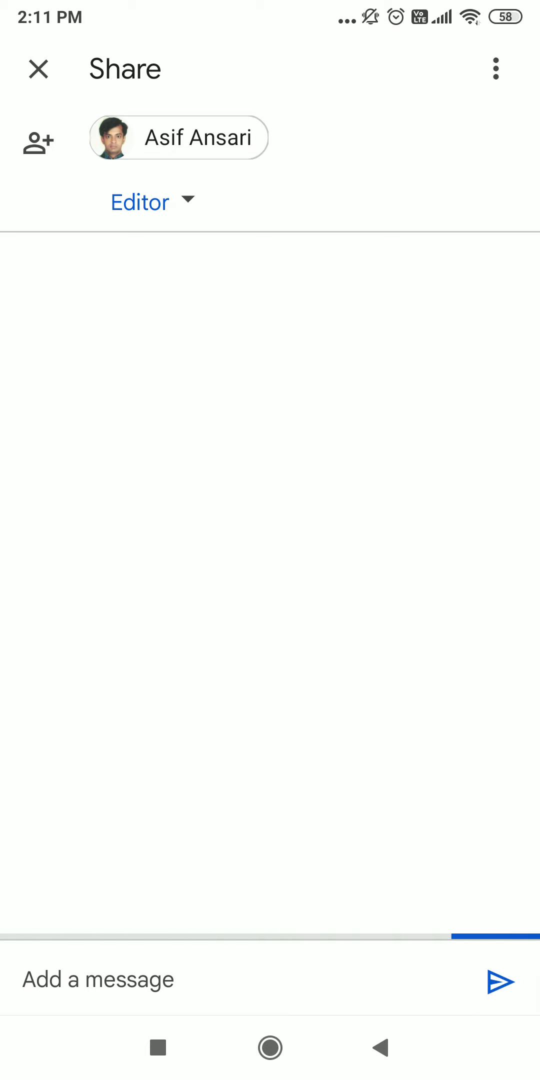